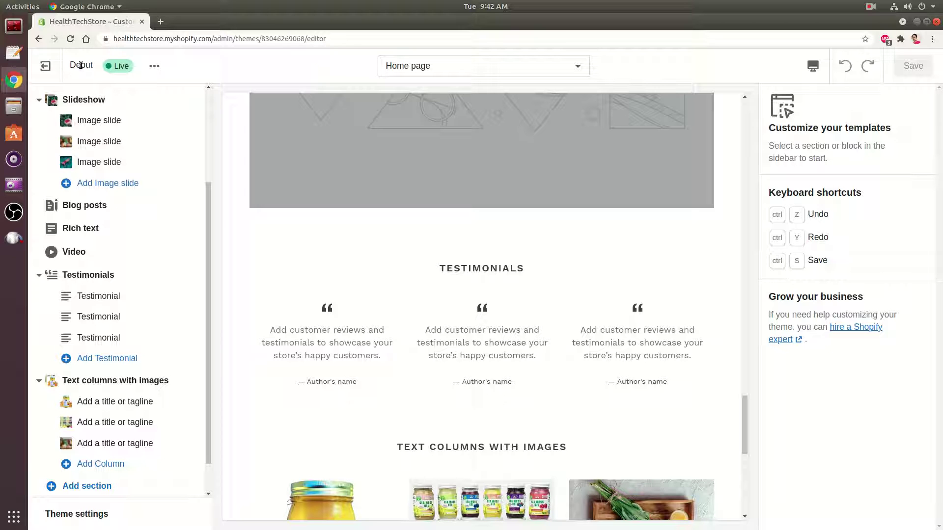
# - Exit the theme editor to Online Store > Themes, where Debut is the live theme
pyautogui.click(45, 65)
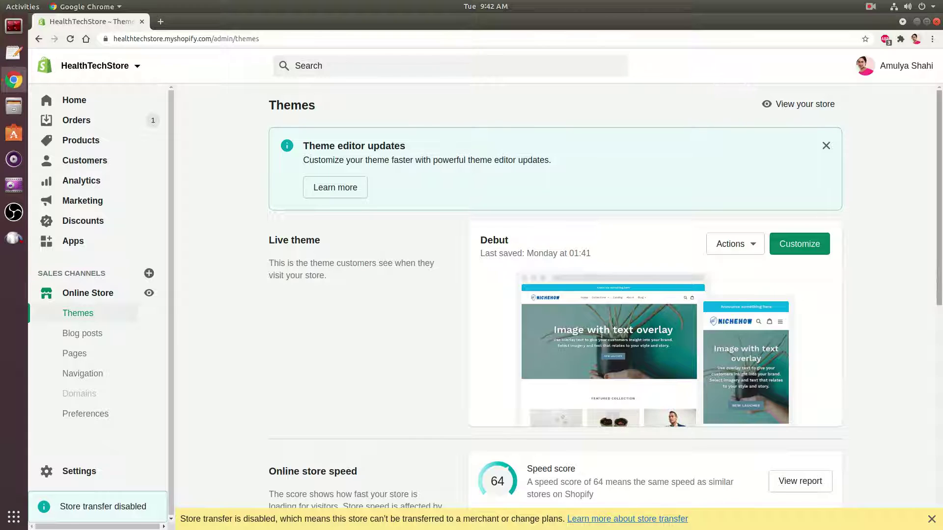
pyautogui.click(77, 295)
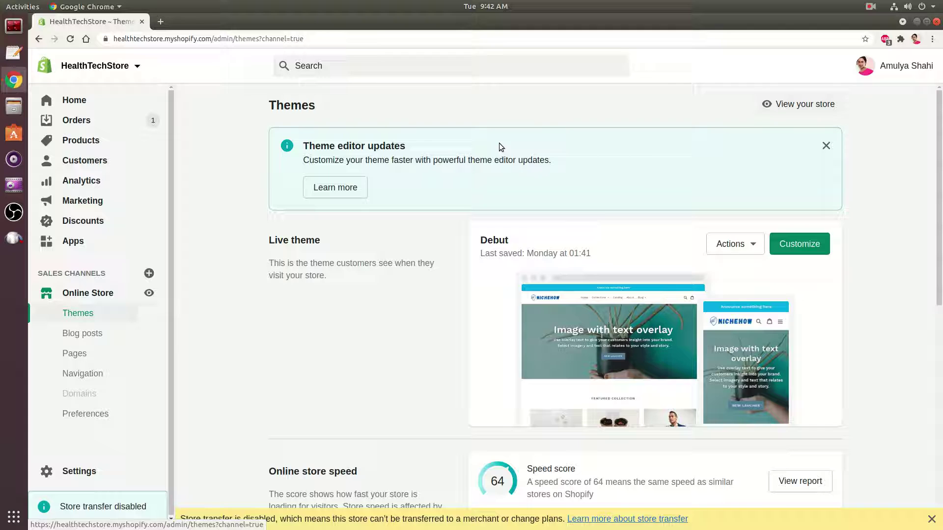
pyautogui.click(68, 101)
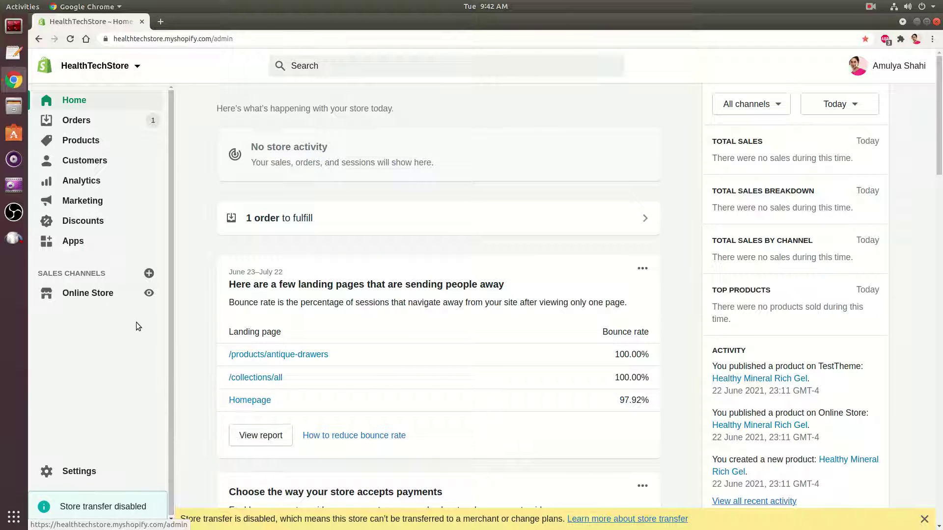
pyautogui.click(95, 298)
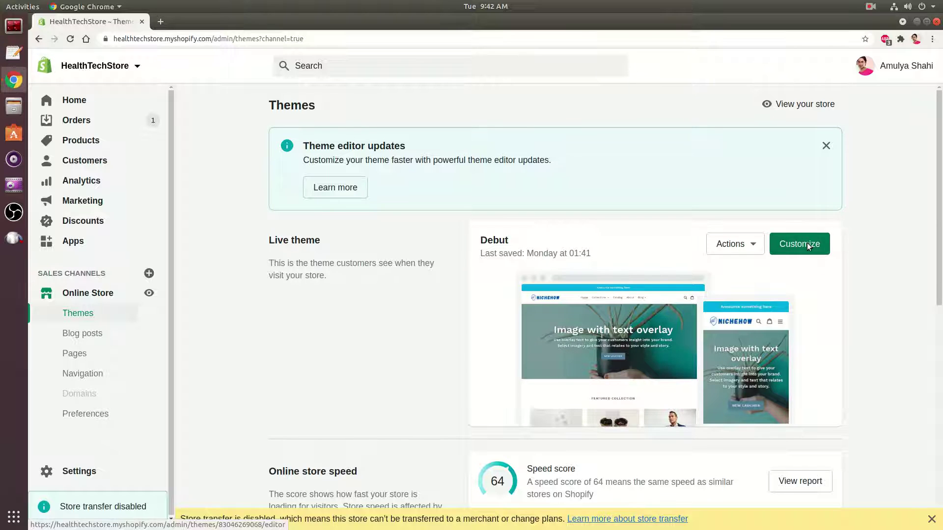
# - Open the live Debut theme in the theme editor for customization
pyautogui.click(807, 242)
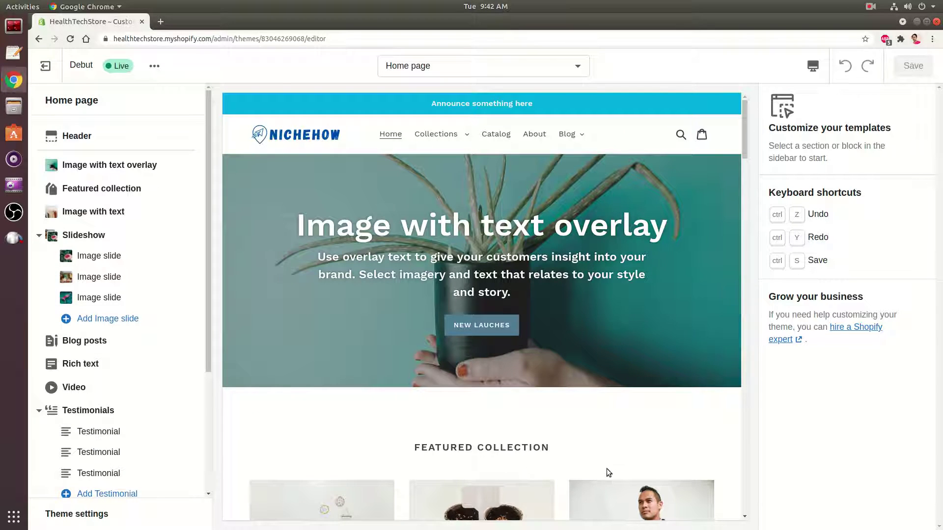
pyautogui.moveTo(745, 111); pyautogui.dragTo(752, 425)
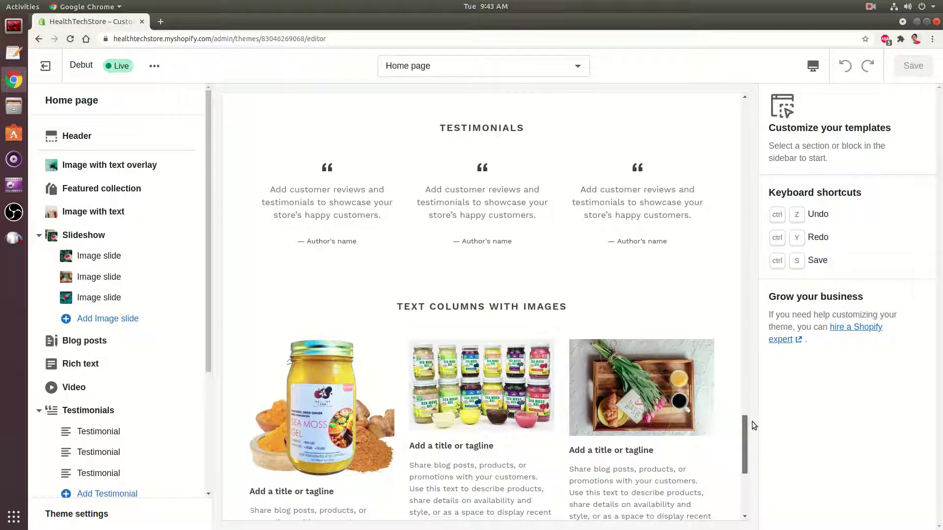
pyautogui.moveTo(752, 424); pyautogui.dragTo(754, 406)
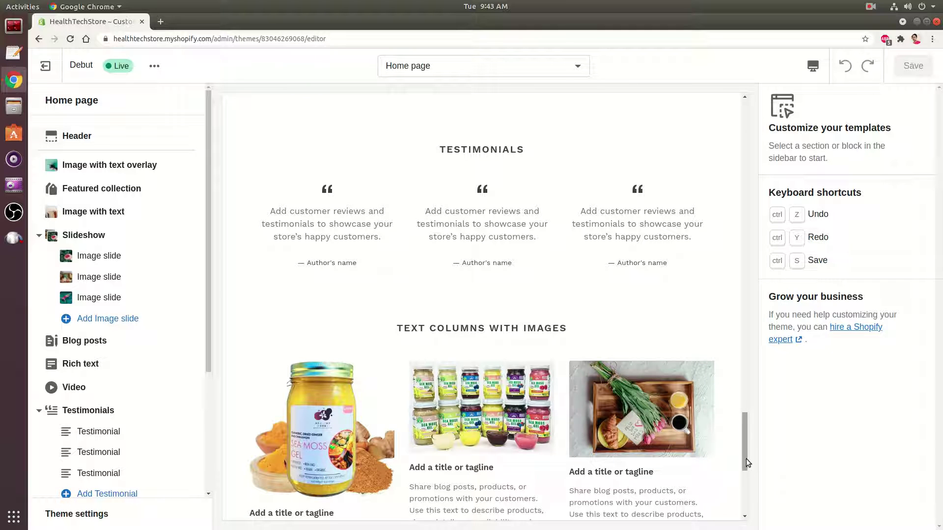
pyautogui.scroll(-2, 745, 444)
pyautogui.scroll(-1, 746, 479)
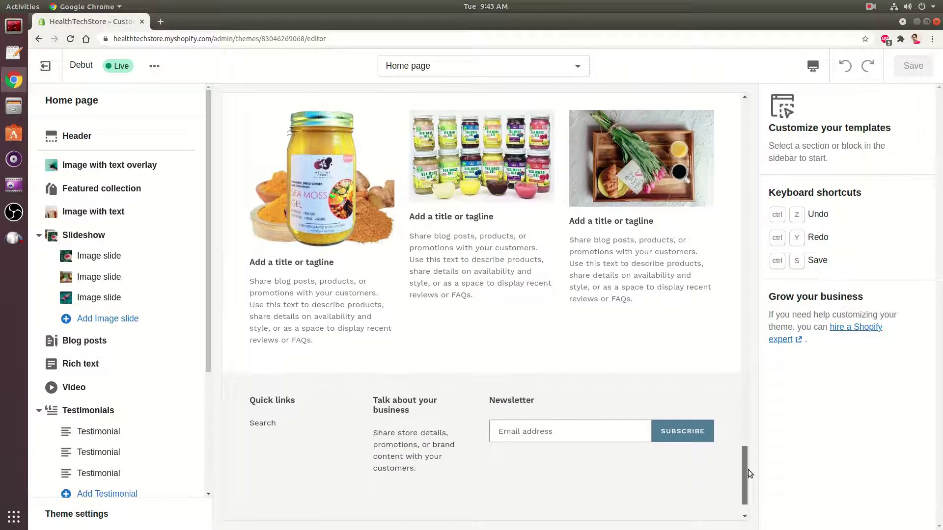
pyautogui.scroll(2, 748, 469)
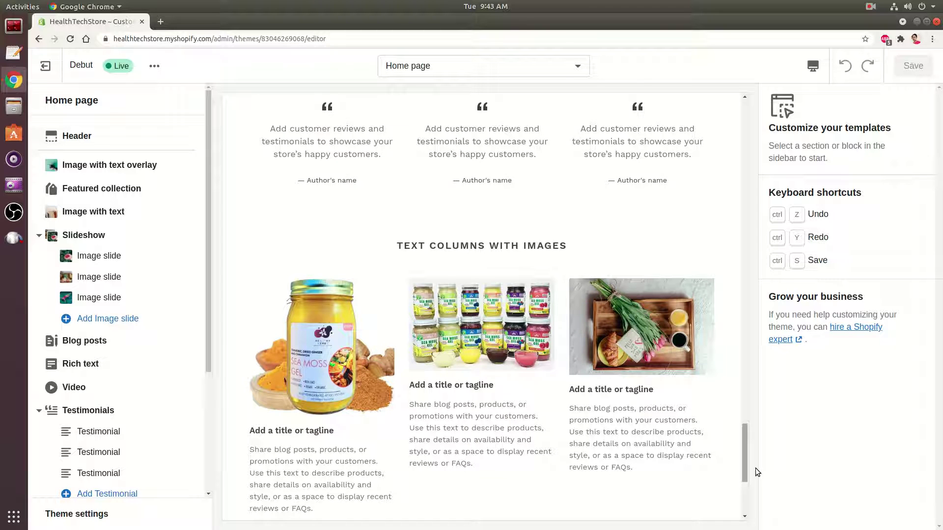
pyautogui.scroll(-3, 744, 457)
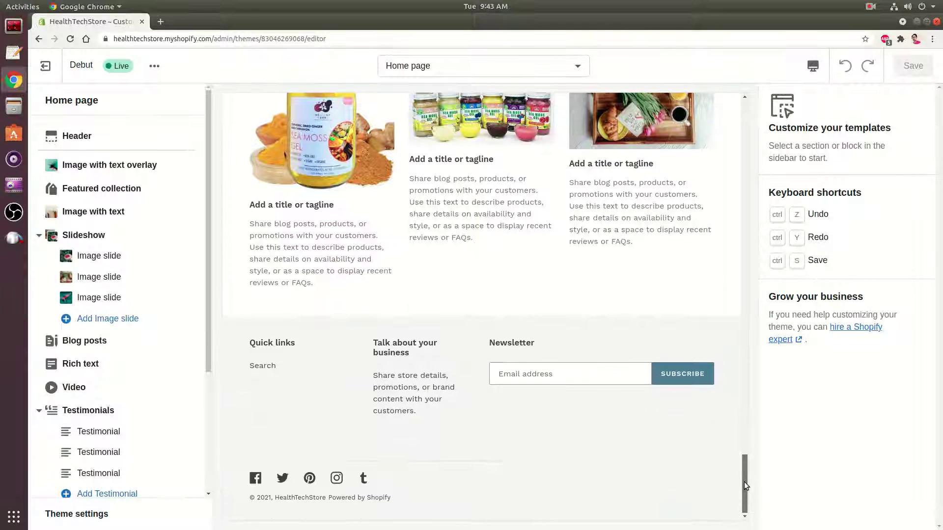
pyautogui.moveTo(743, 480)
pyautogui.mouseDown()
pyautogui.moveTo(743, 298)
pyautogui.moveTo(754, 431)
pyautogui.mouseUp()
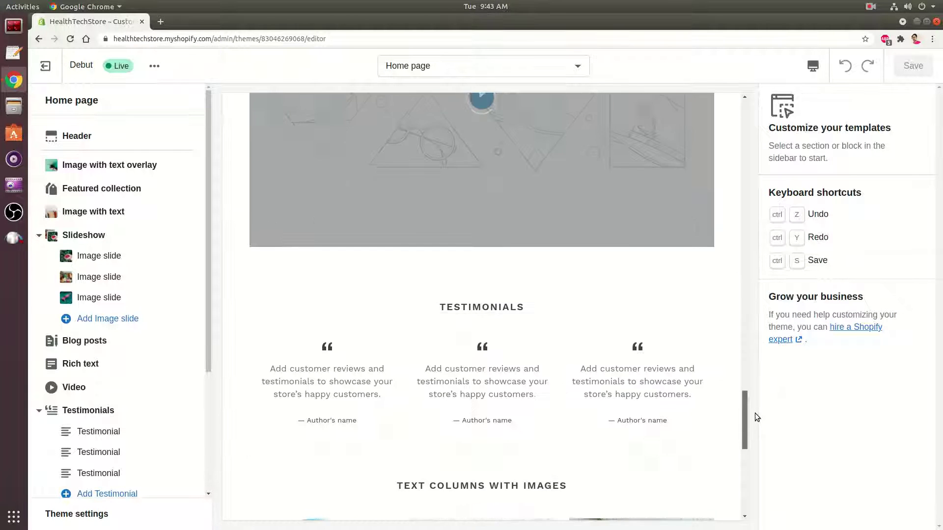
pyautogui.scroll(-3, 754, 438)
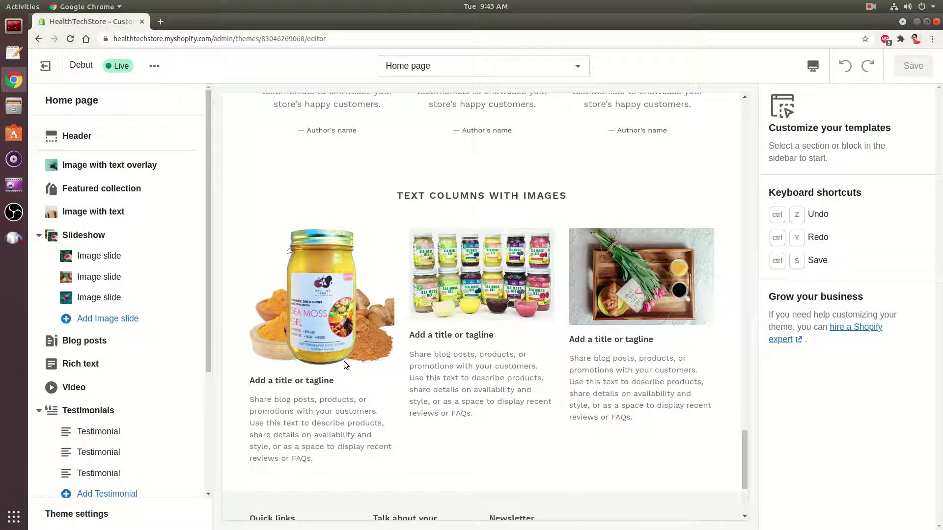
pyautogui.moveTo(207, 297); pyautogui.dragTo(211, 190)
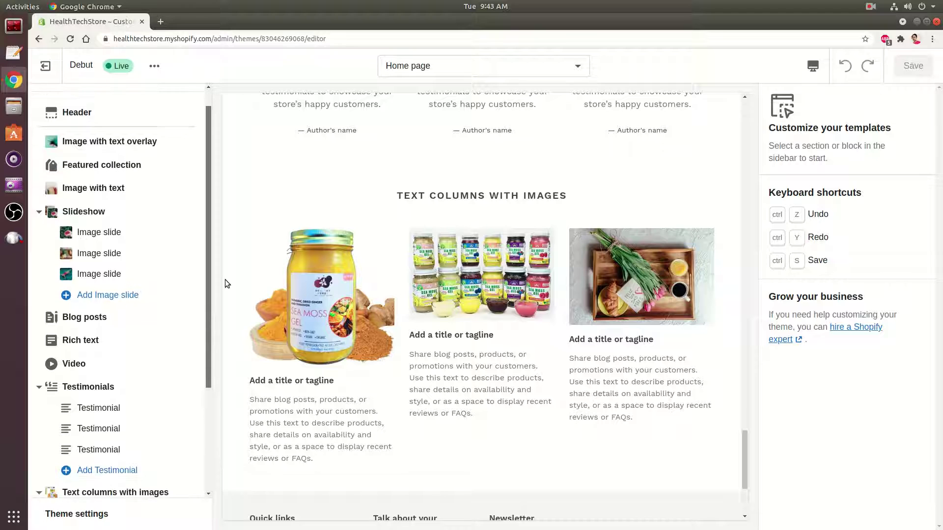
pyautogui.moveTo(110, 235)
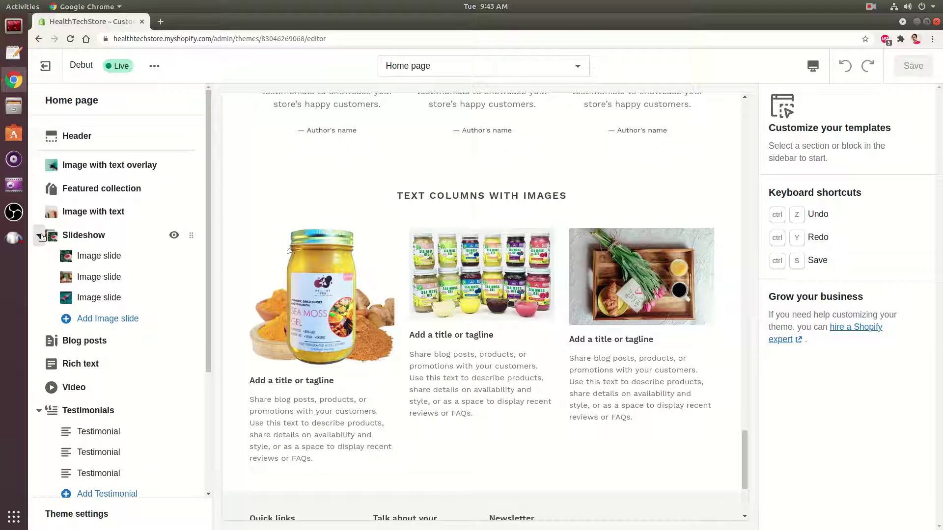
# - Collapse Slideshow, Testimonials and Text columns with images, re-toggling Slideshow open and closed
pyautogui.click(40, 234)
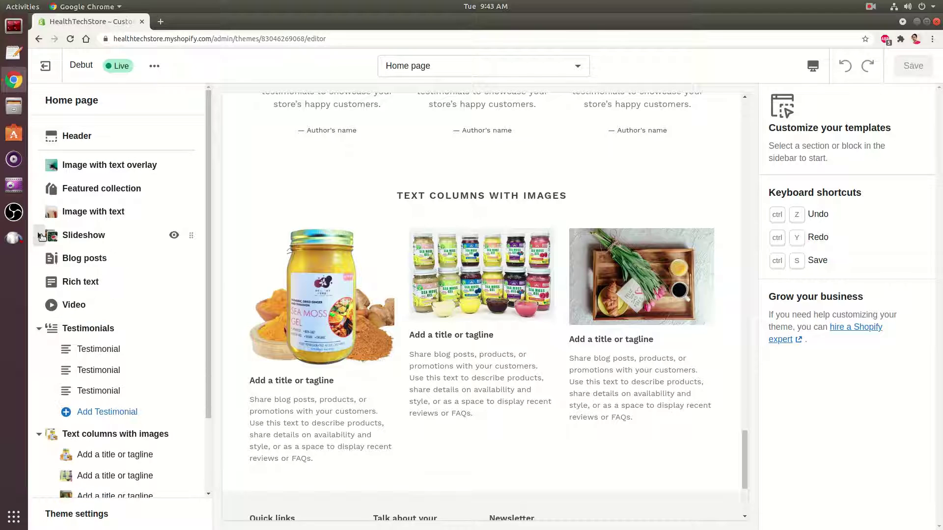
pyautogui.click(39, 330)
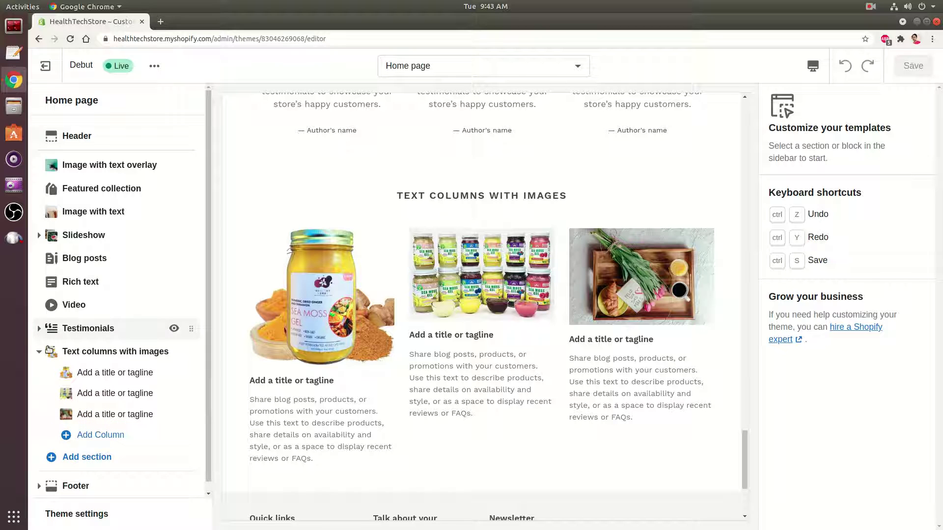
pyautogui.click(40, 353)
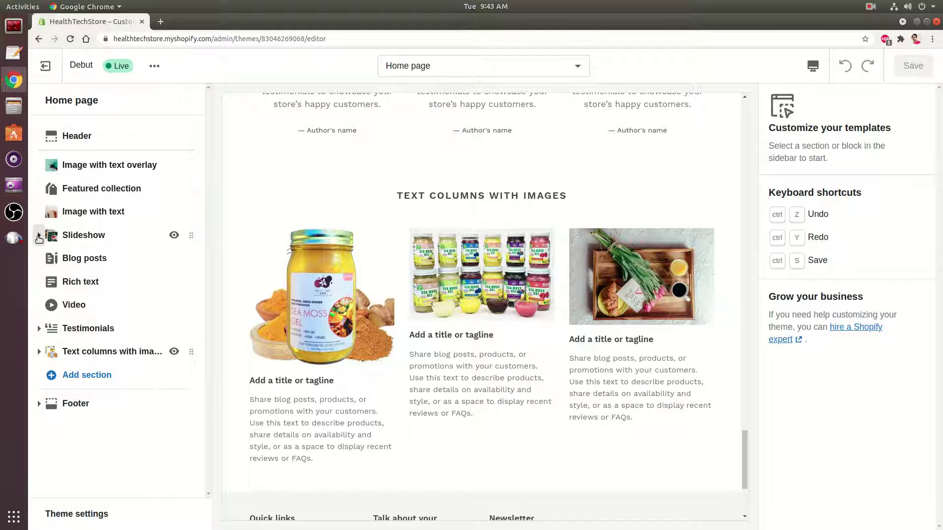
pyautogui.click(39, 236)
pyautogui.click(38, 235)
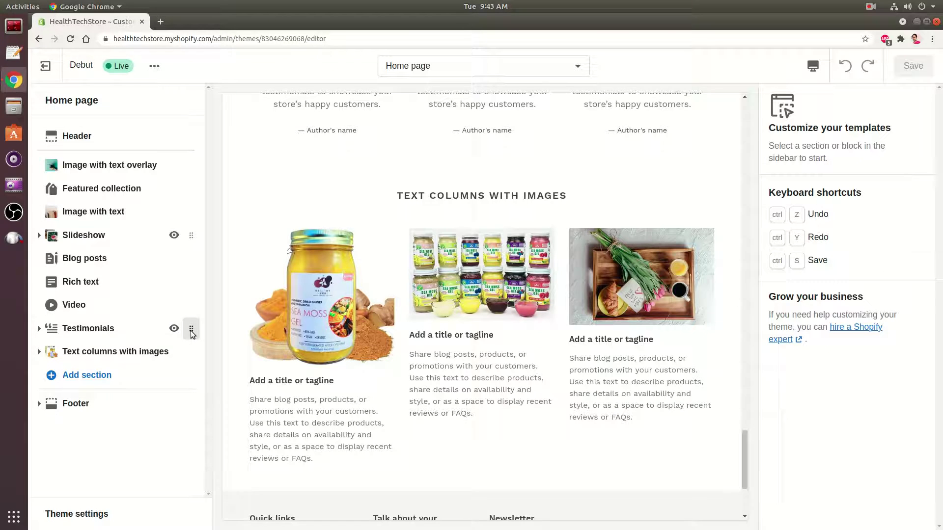
# - Move Testimonials up and back below Image with text, then hide and unhide it
pyautogui.click(190, 329)
pyautogui.moveTo(190, 330); pyautogui.dragTo(142, 283)
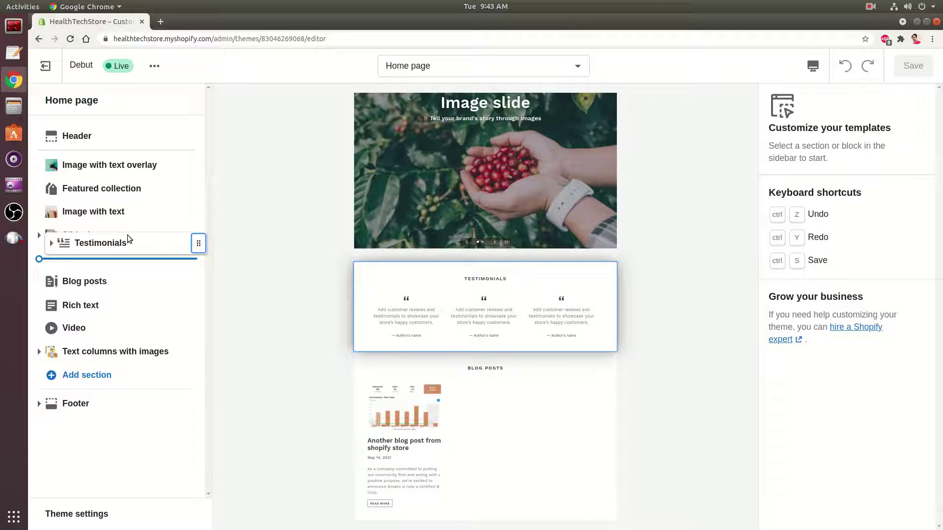
pyautogui.moveTo(143, 283)
pyautogui.mouseDown()
pyautogui.moveTo(126, 218)
pyautogui.moveTo(114, 318)
pyautogui.moveTo(193, 344)
pyautogui.mouseUp()
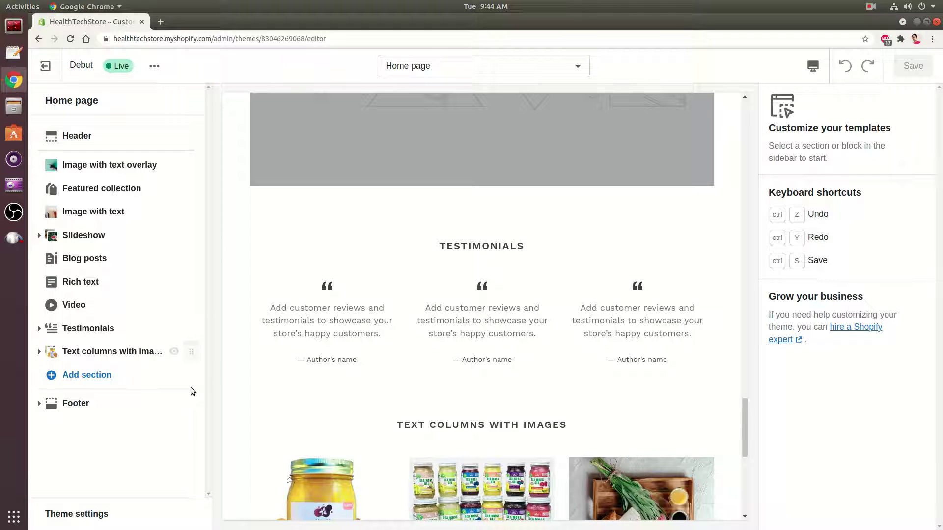
pyautogui.moveTo(111, 329)
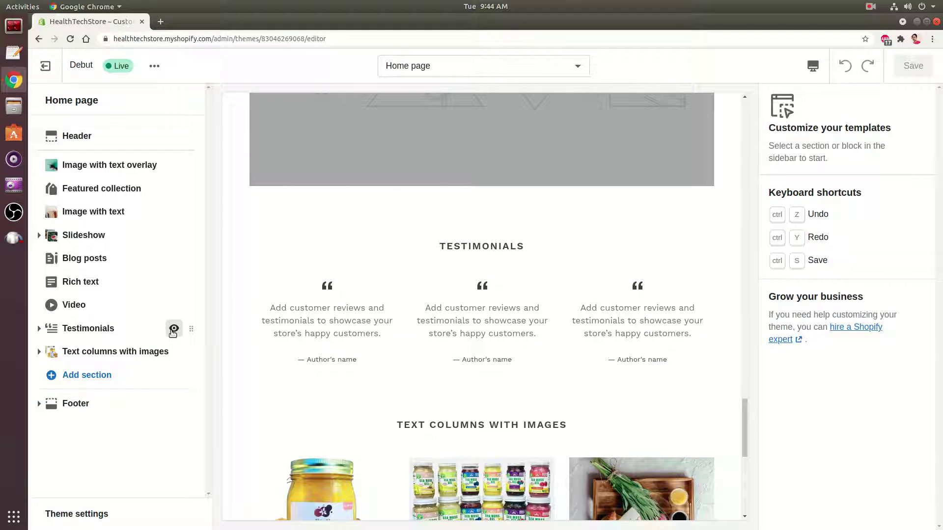
pyautogui.click(172, 329)
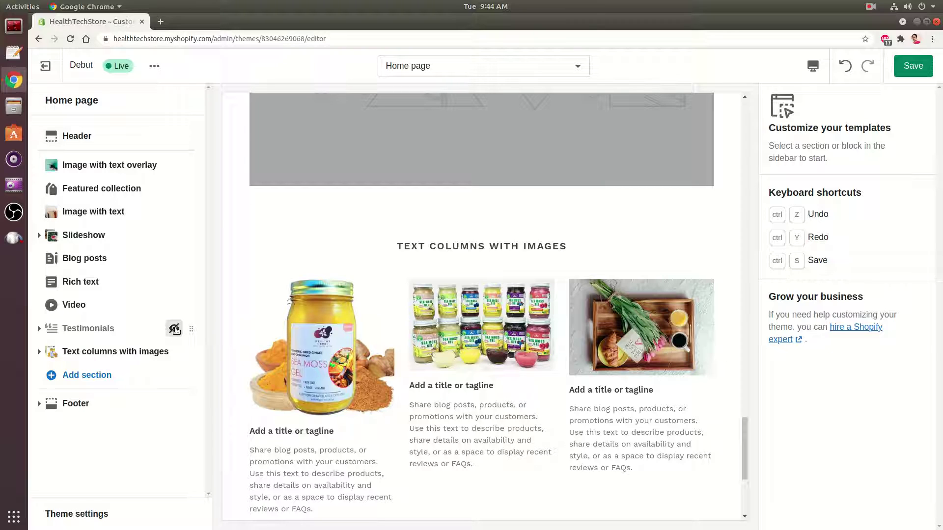
pyautogui.click(173, 330)
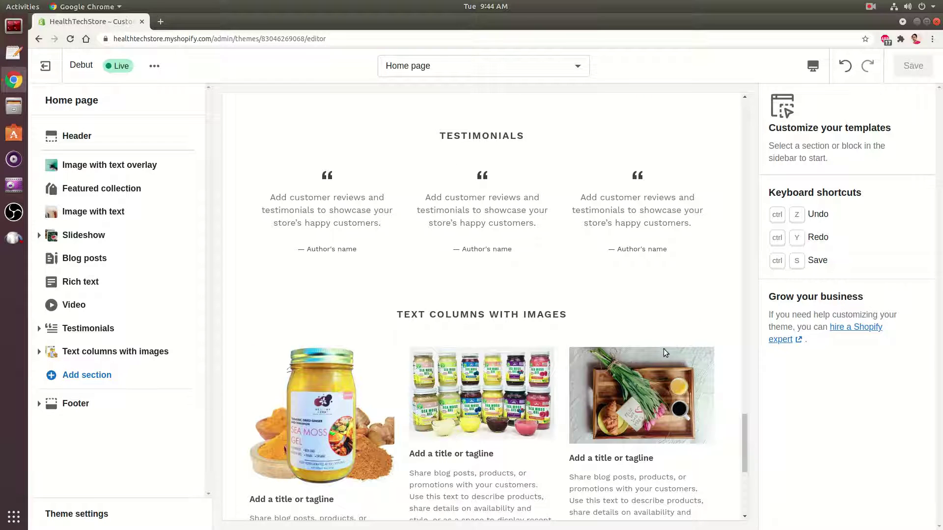
# - Add a Testimonials section to the home page from the Theme sections list
pyautogui.click(72, 376)
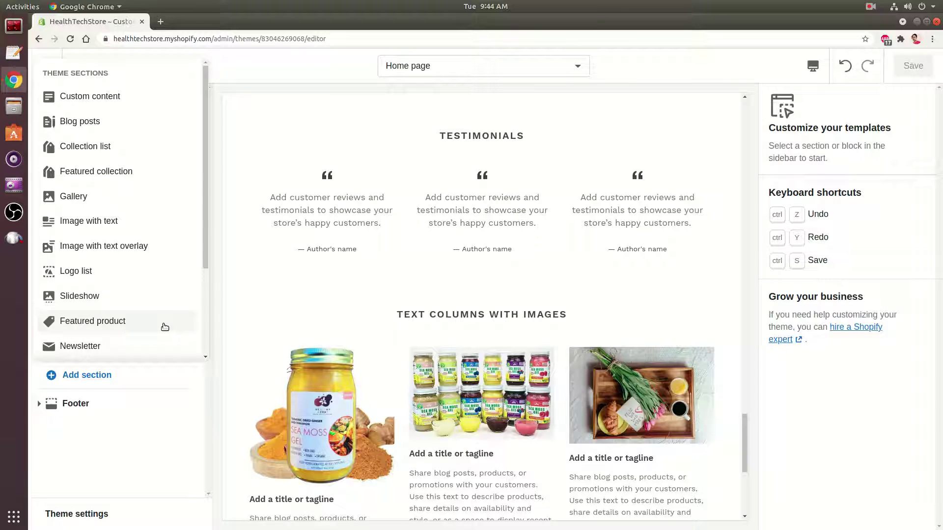
pyautogui.scroll(-2, 165, 327)
pyautogui.scroll(-1, 165, 327)
pyautogui.scroll(-1, 165, 327)
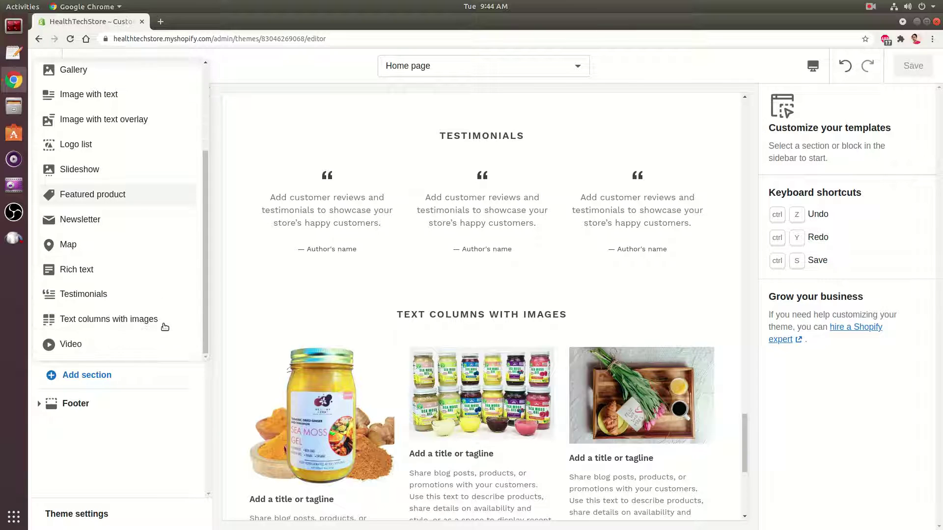
pyautogui.click(90, 296)
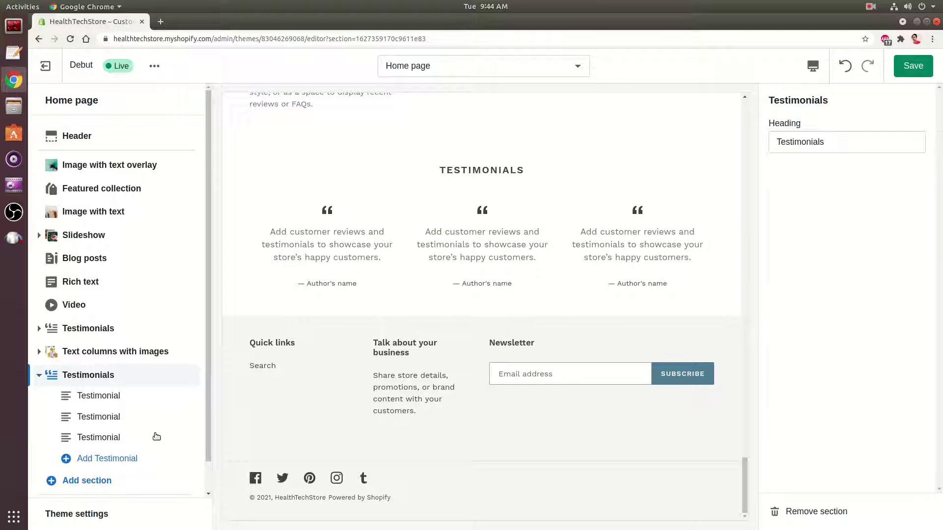
pyautogui.moveTo(110, 375)
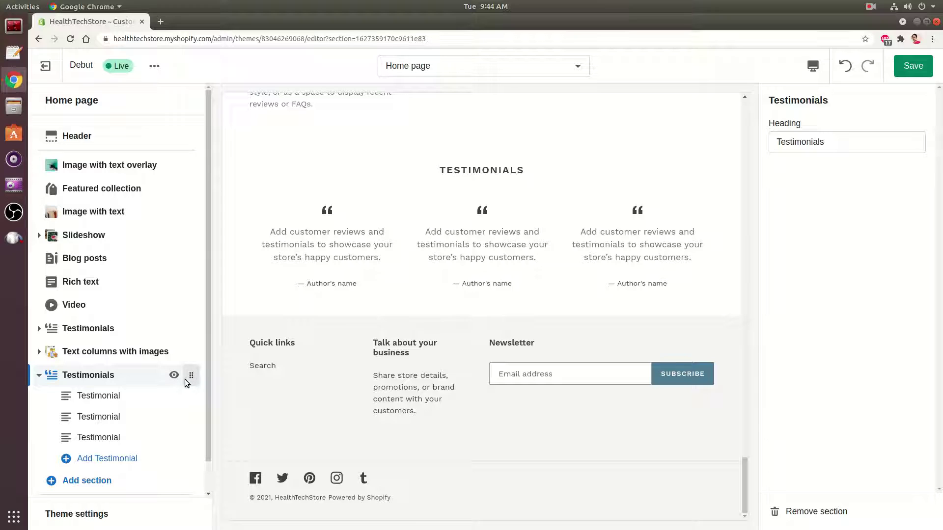
# - Change the second testimonial's author from the placeholder to TubeMint and save
pyautogui.click(108, 397)
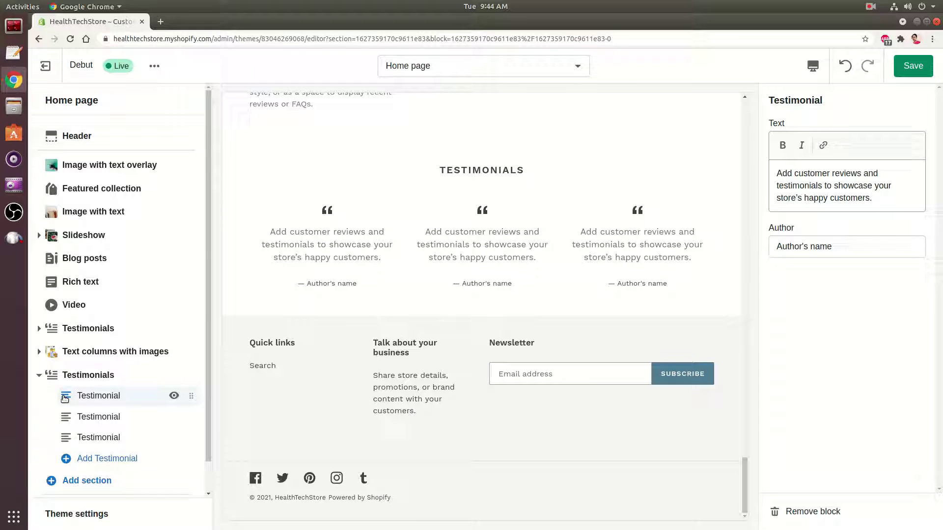
pyautogui.scroll(-1, 115, 388)
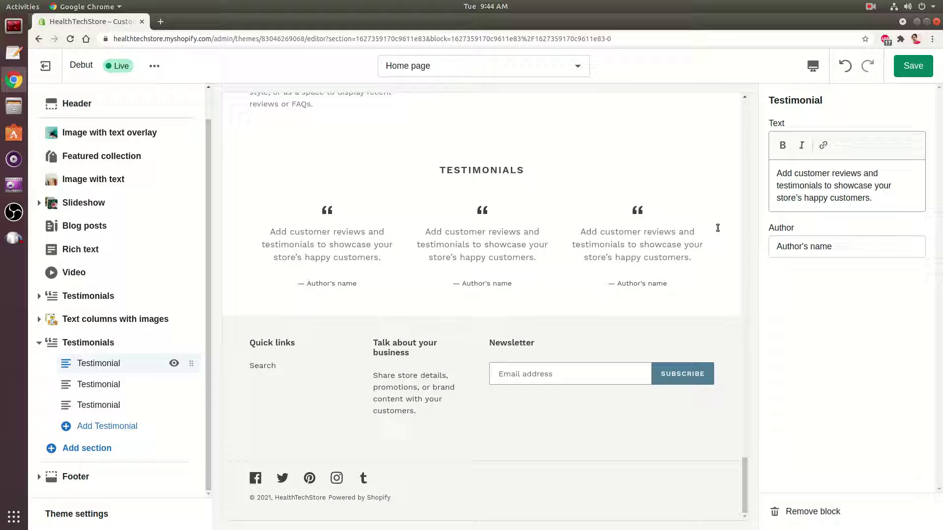
pyautogui.click(96, 386)
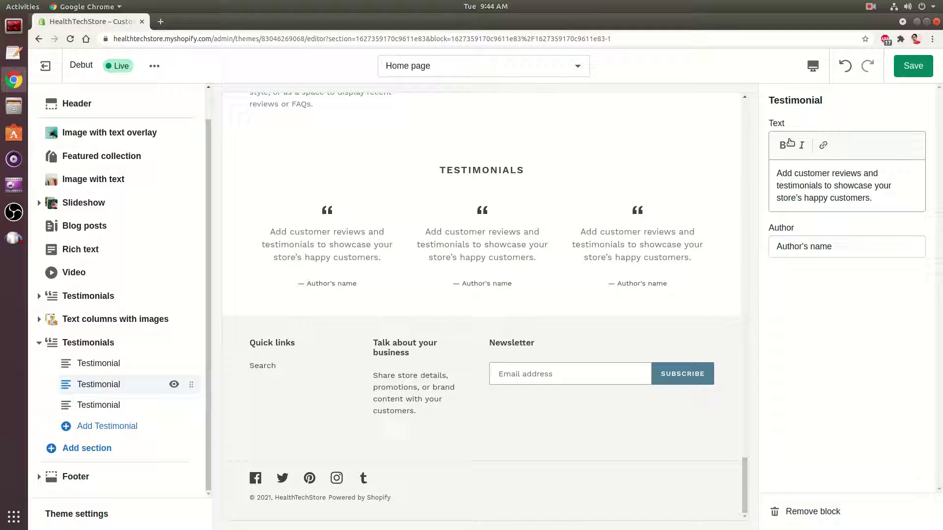
pyautogui.click(848, 247)
pyautogui.moveTo(843, 247); pyautogui.dragTo(757, 254)
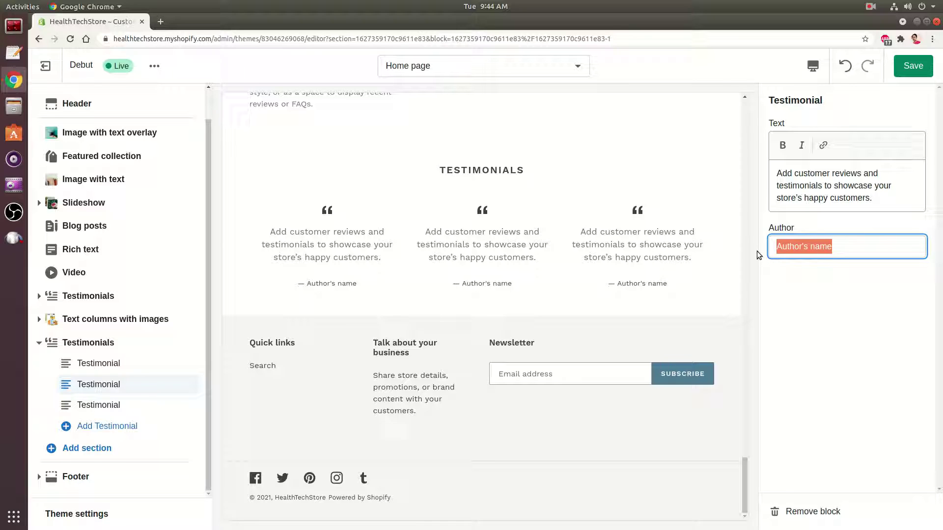
pyautogui.write('Tube')
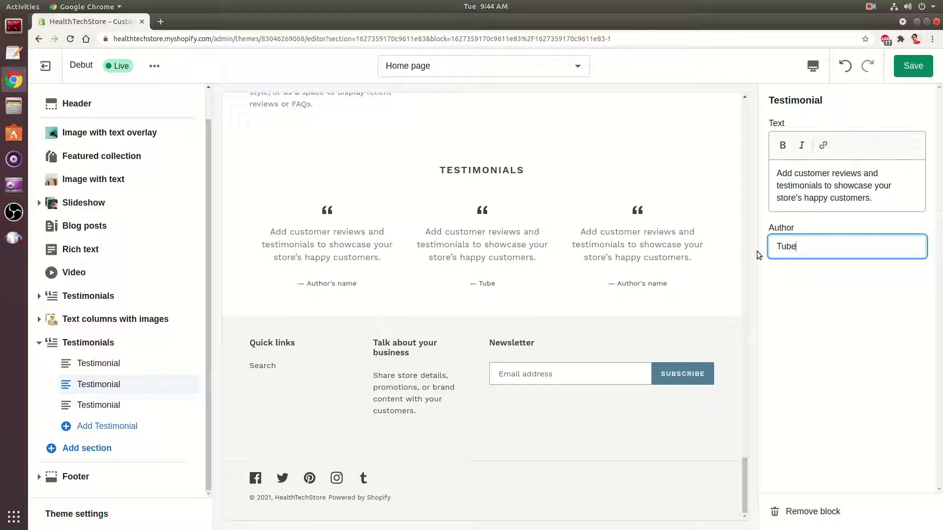
pyautogui.write('MIn')
pyautogui.press('BackSpace')
pyautogui.press('BackSpace')
pyautogui.write('int')
pyautogui.click(917, 67)
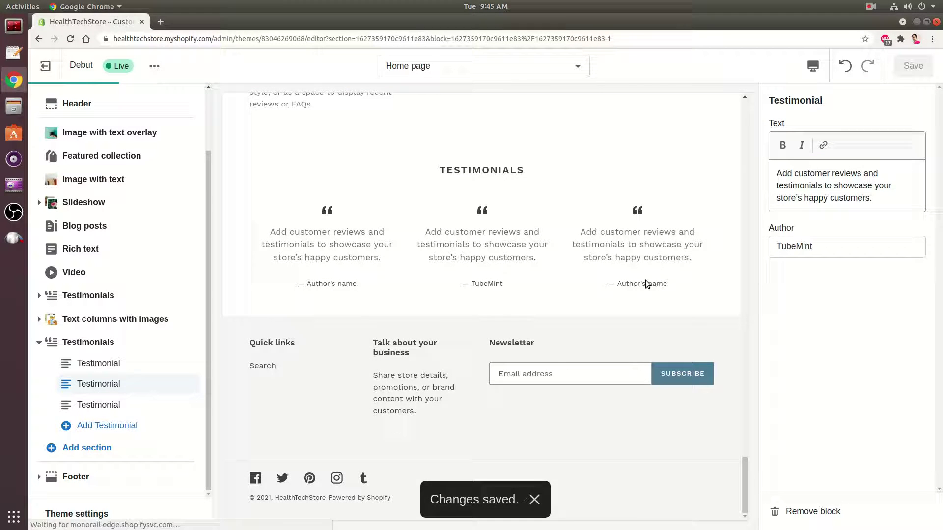
# - Add a fourth testimonial and select its placeholder author name for replacement
pyautogui.click(96, 406)
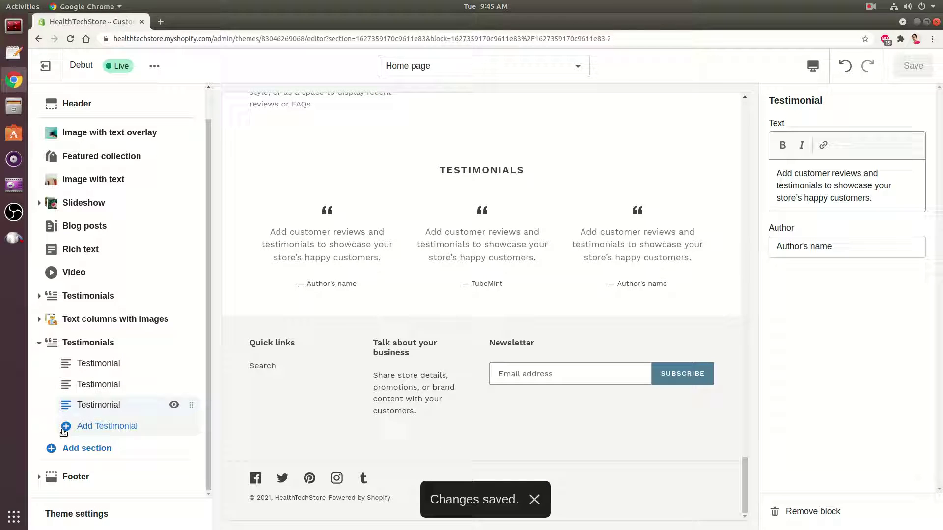
pyautogui.click(68, 428)
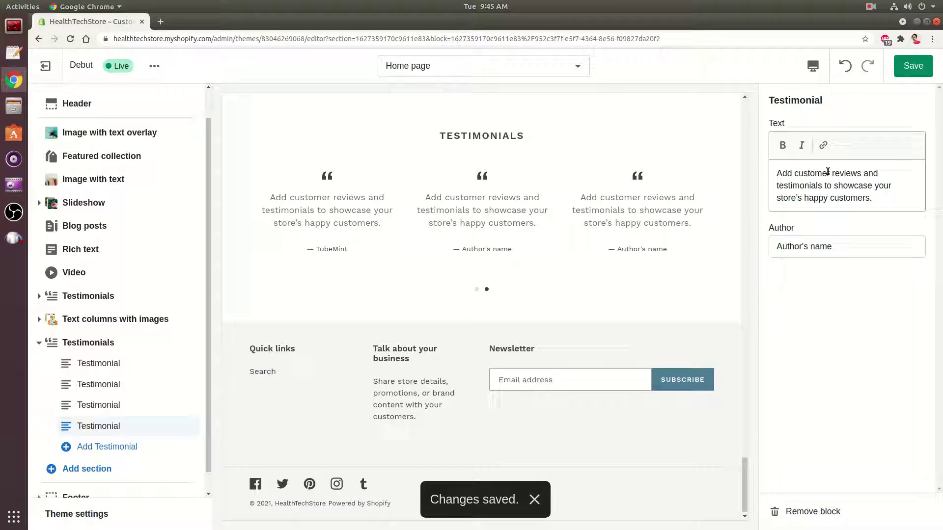
pyautogui.click(854, 248)
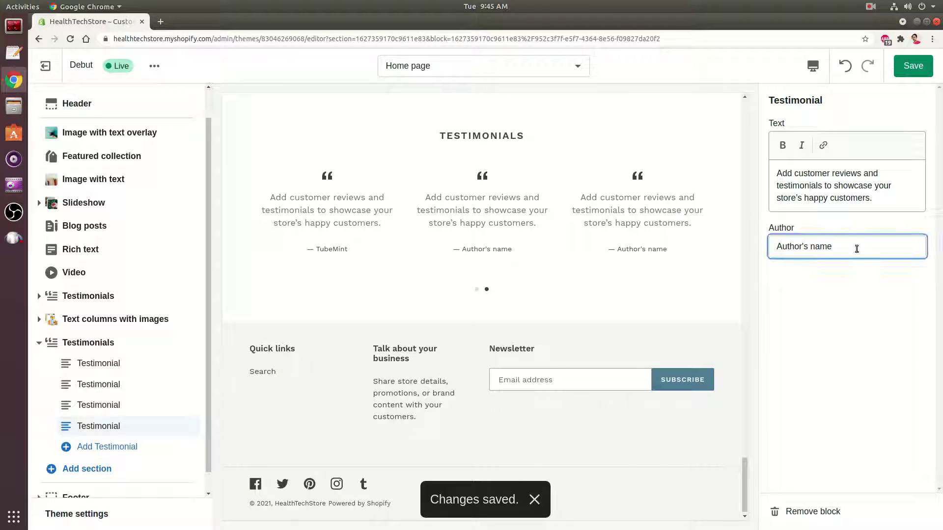
pyautogui.moveTo(855, 249); pyautogui.dragTo(751, 251)
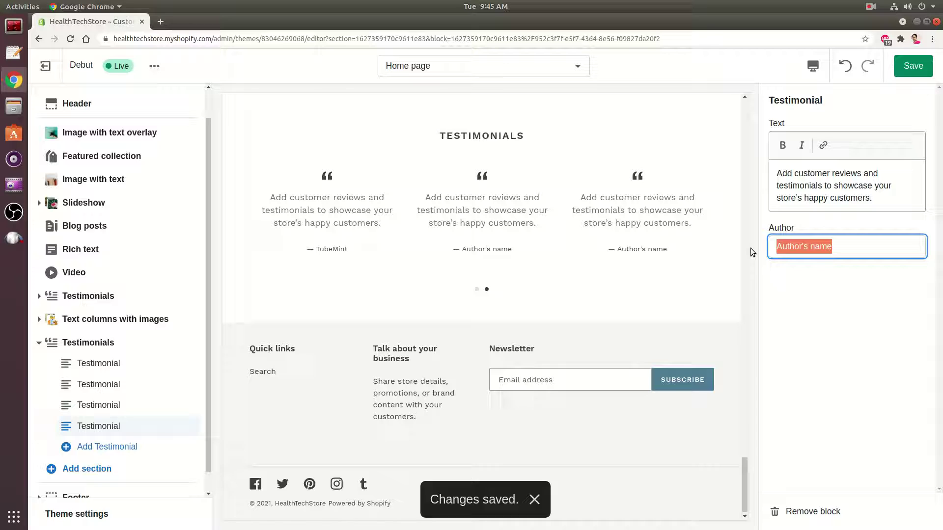
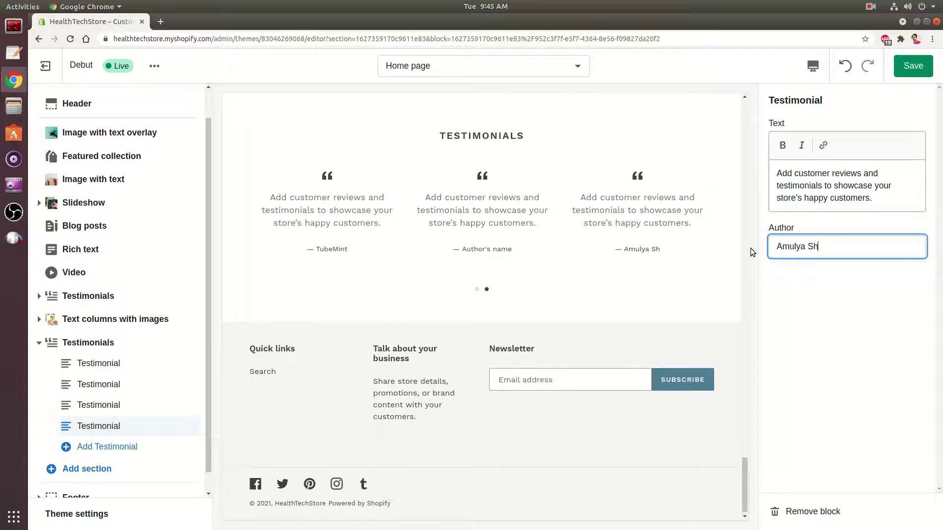
# - Save the home page with the fourth testimonial's new author name
pyautogui.click(908, 72)
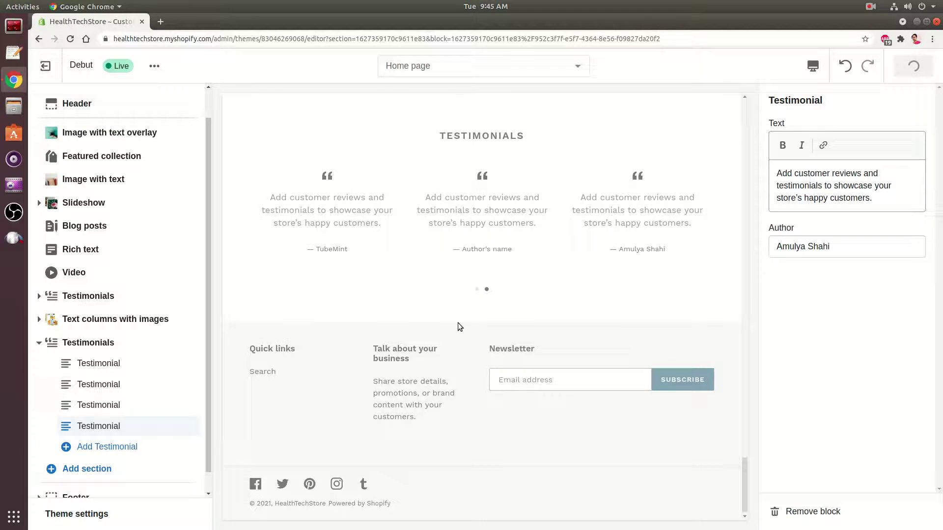